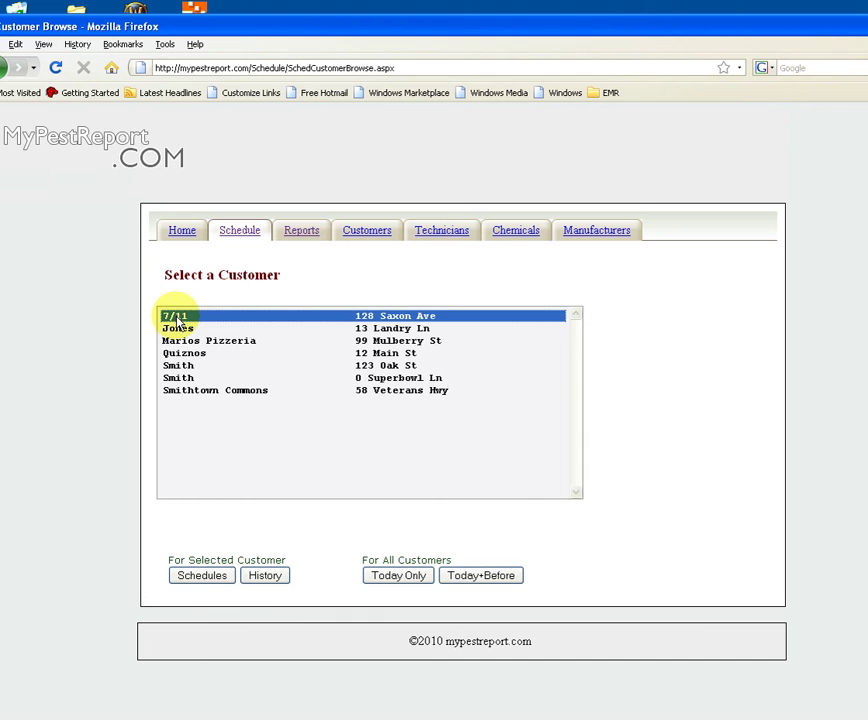
- Add a new schedule for the customer 7/11 and set its start date to 2/18/2010
click(192, 578)
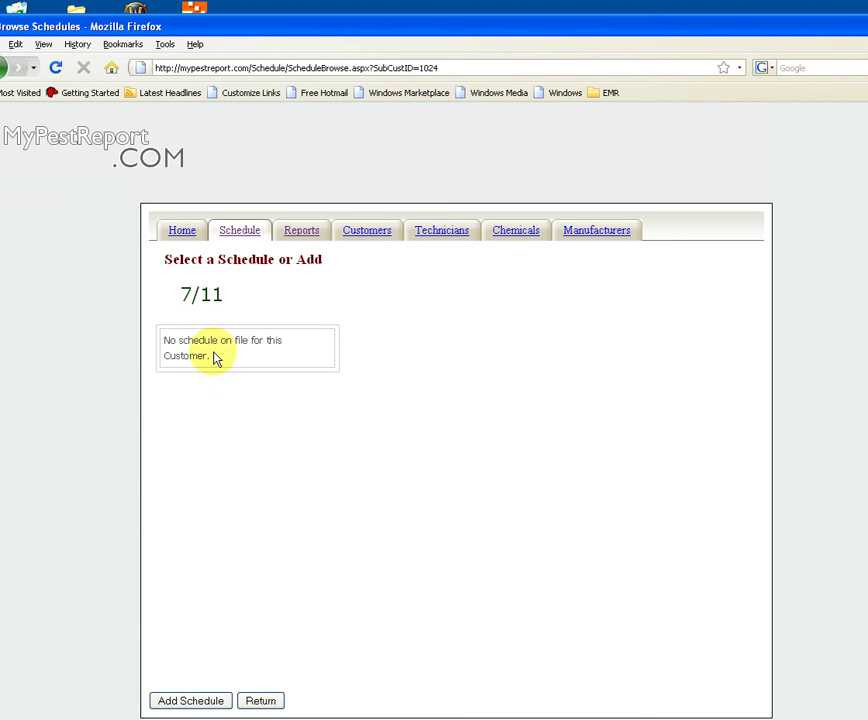
click(191, 701)
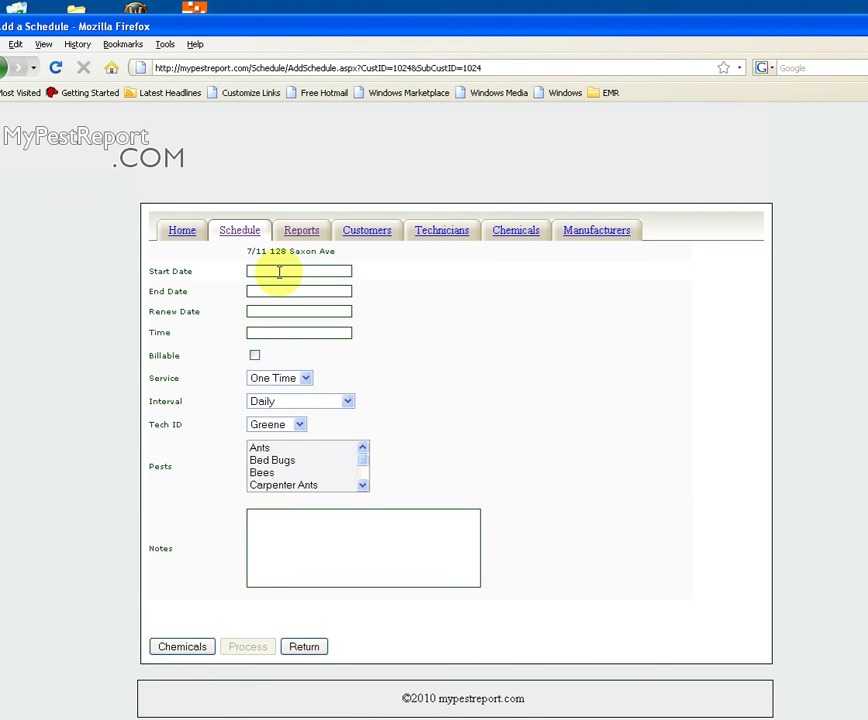
click(279, 271)
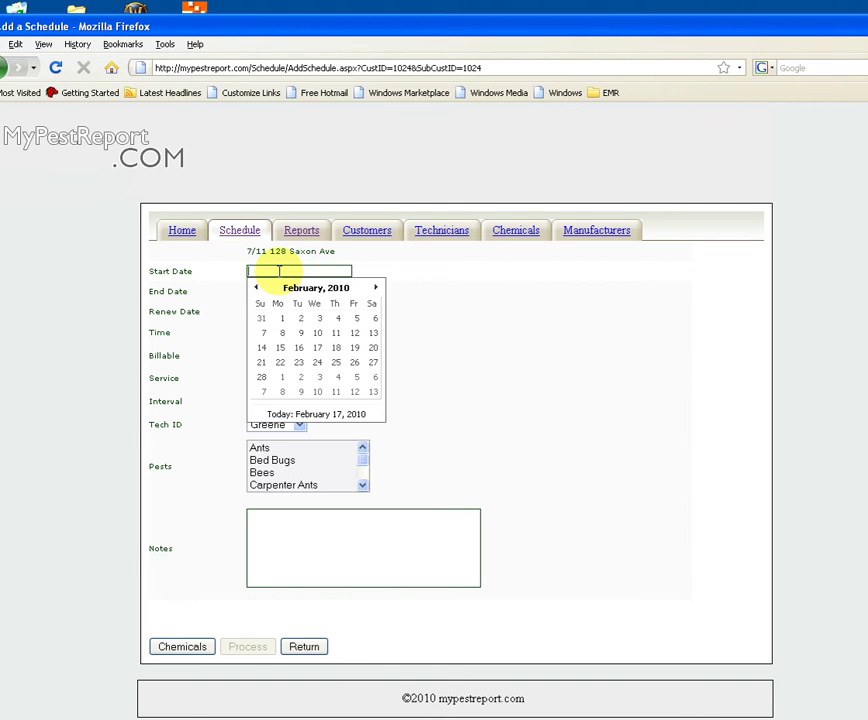
click(337, 350)
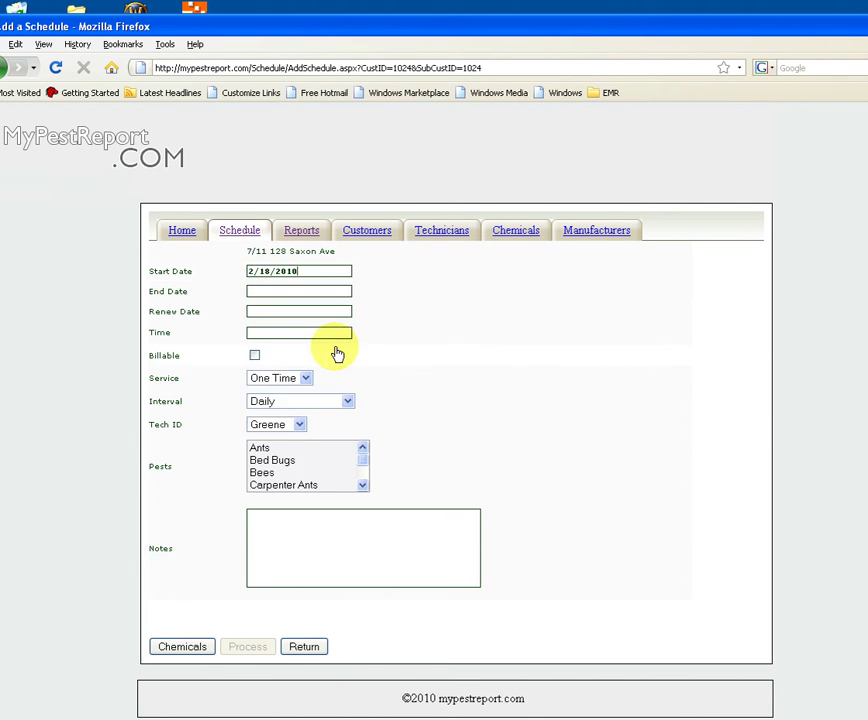
- Set the schedule's end date to 2/17/2011 and its renew date to 12/17/2010
click(261, 291)
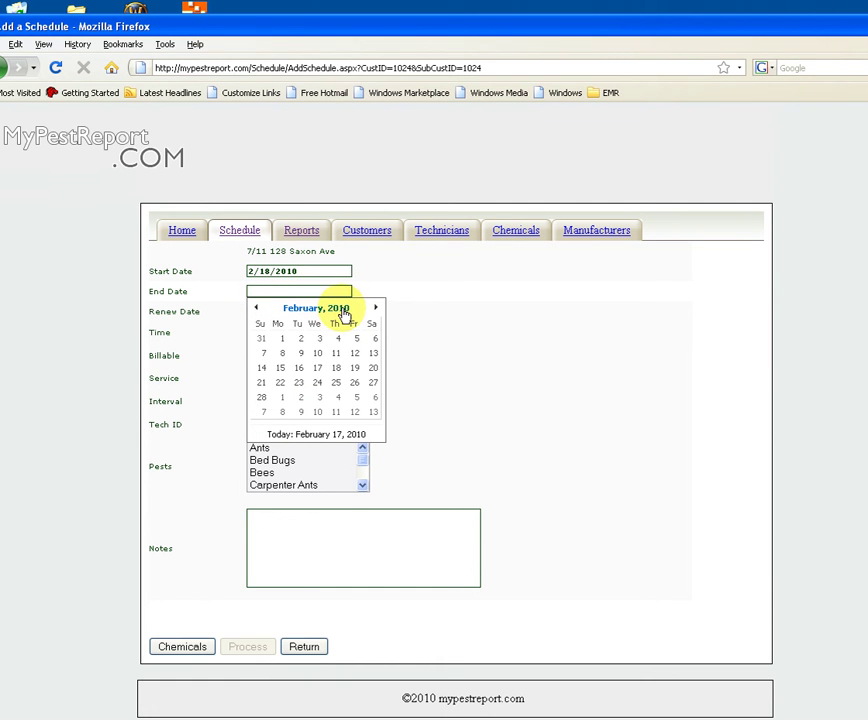
text(2/)
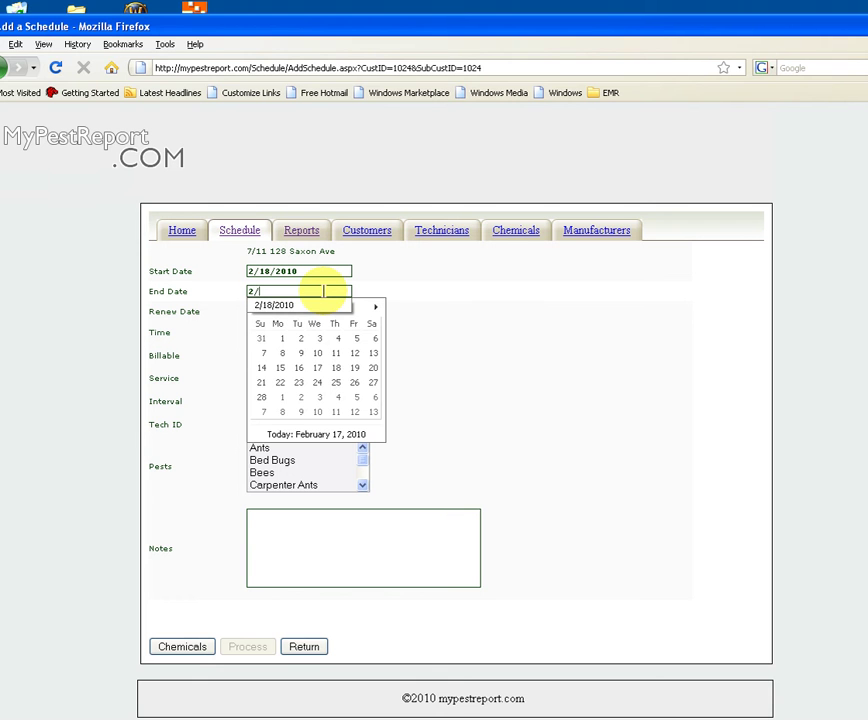
text(17/2011)
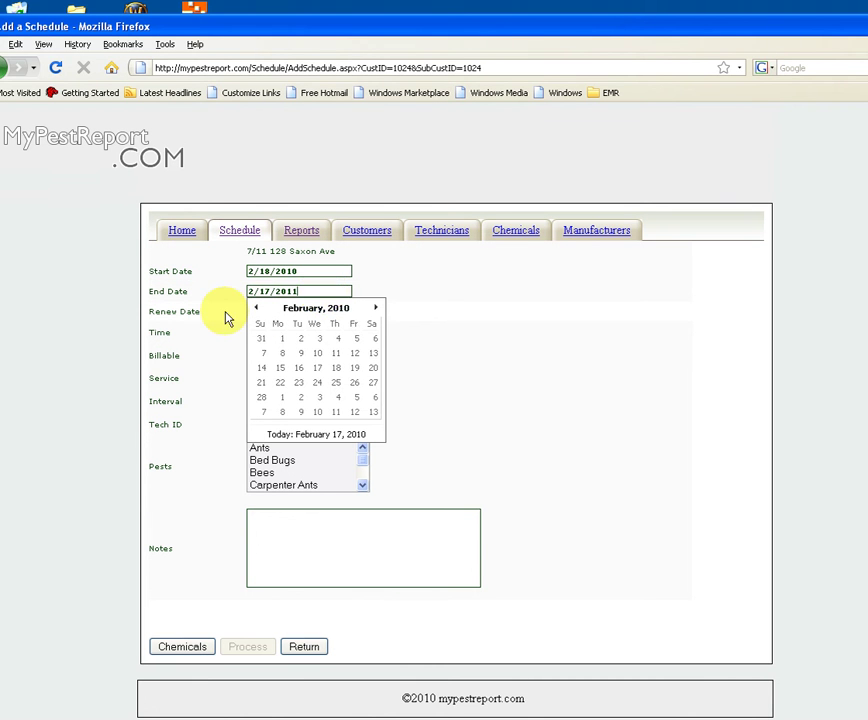
click(265, 311)
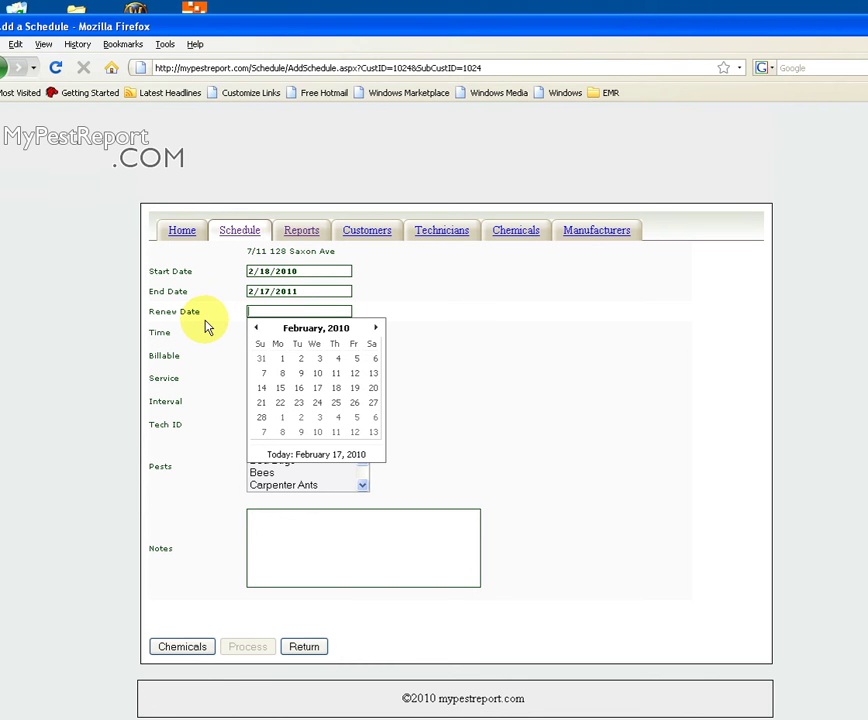
text(12/17/2010)
click(207, 318)
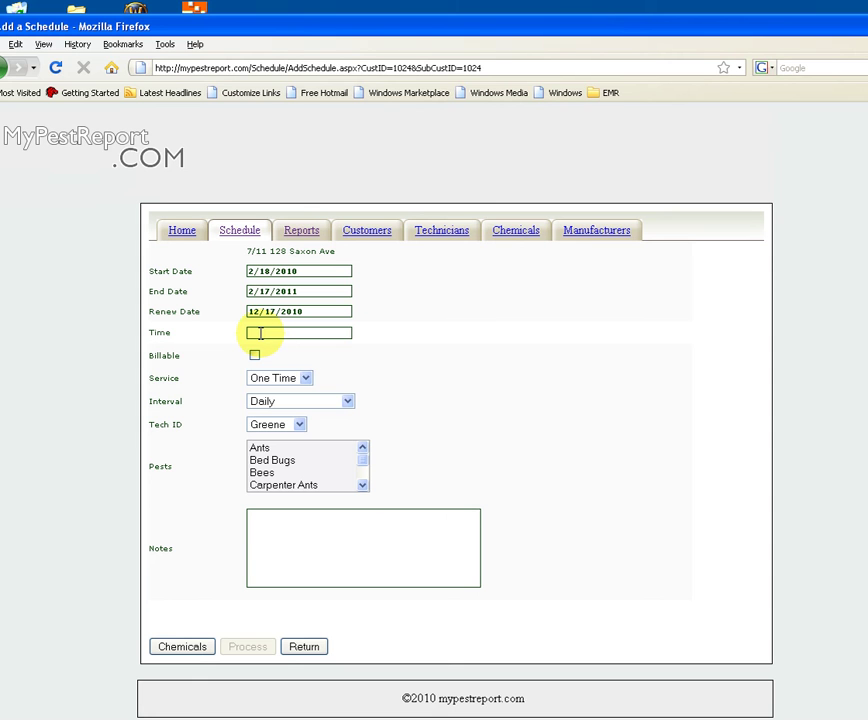
- Set the schedule's service time to 12:00
click(259, 333)
text(12)
text(00)
key(BackSpace)
key(BackSpace)
text(1200)
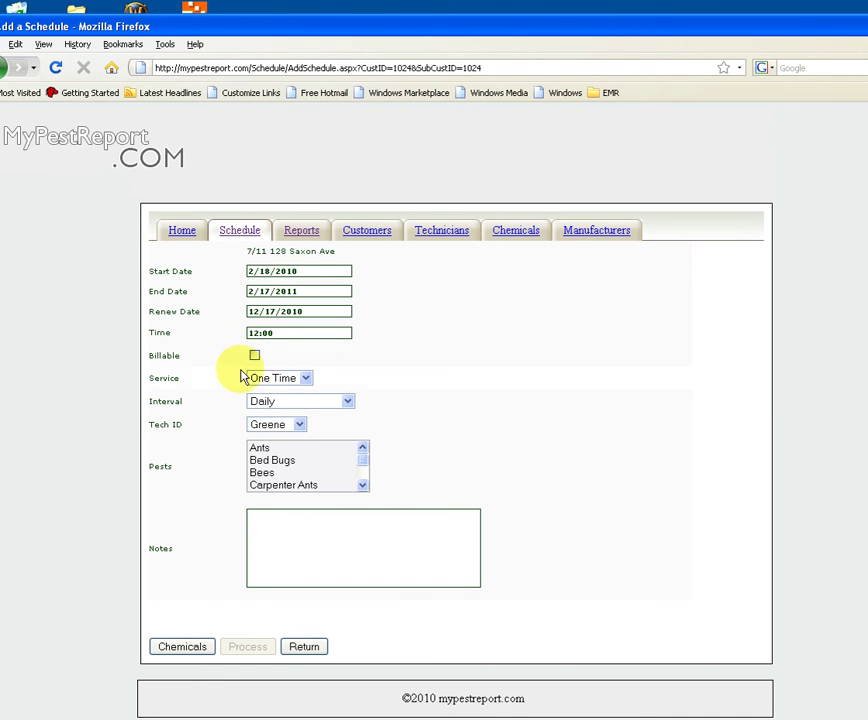
- Make the service Ongoing with a Same Day Monthly interval
click(305, 378)
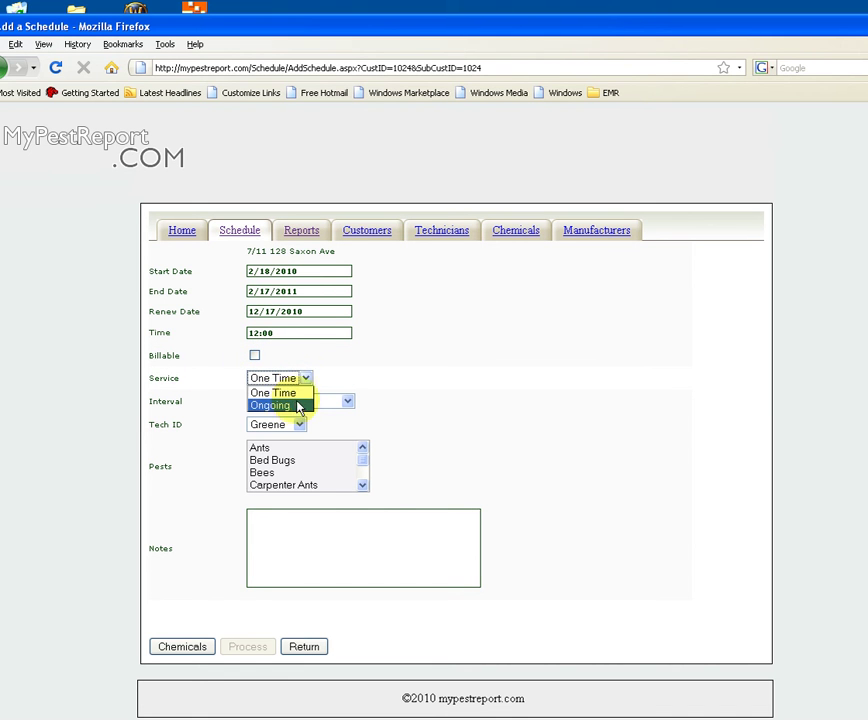
click(296, 406)
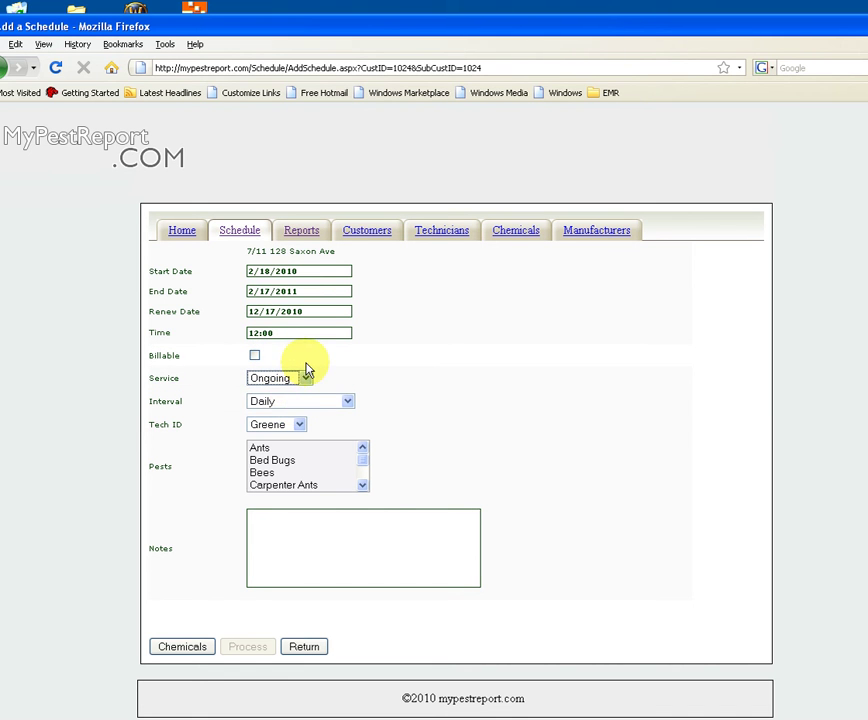
click(347, 402)
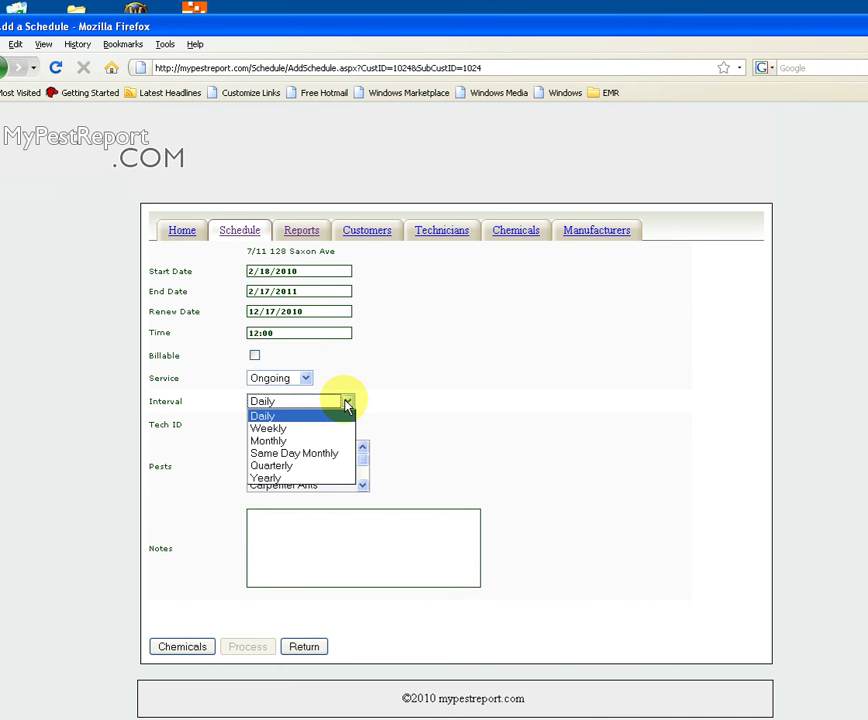
click(333, 460)
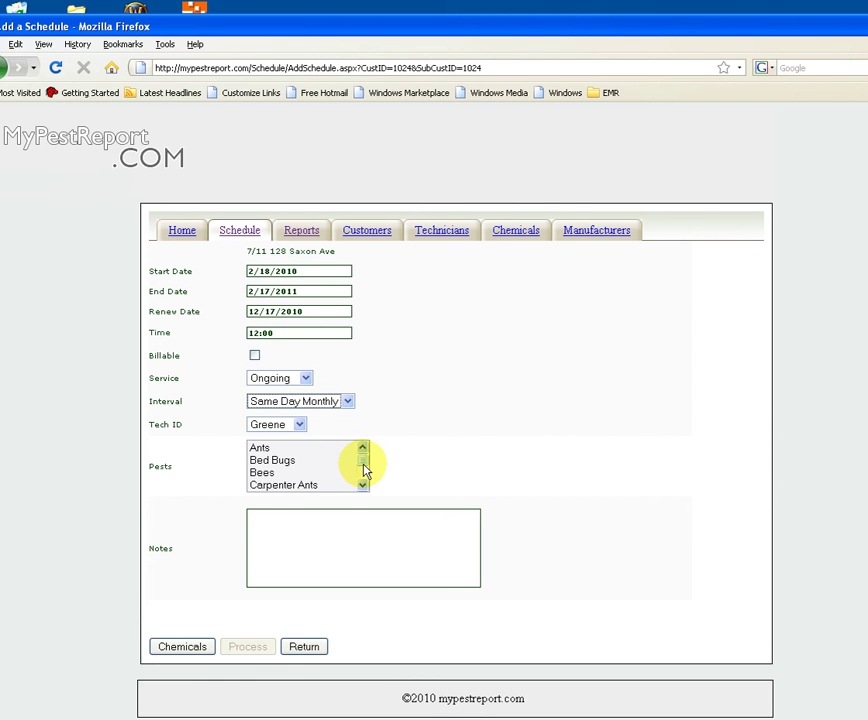
- Choose General Pest Control as the schedule's pest and enter the note "Make sure to get ticket signed"
drag(364, 464, 364, 476)
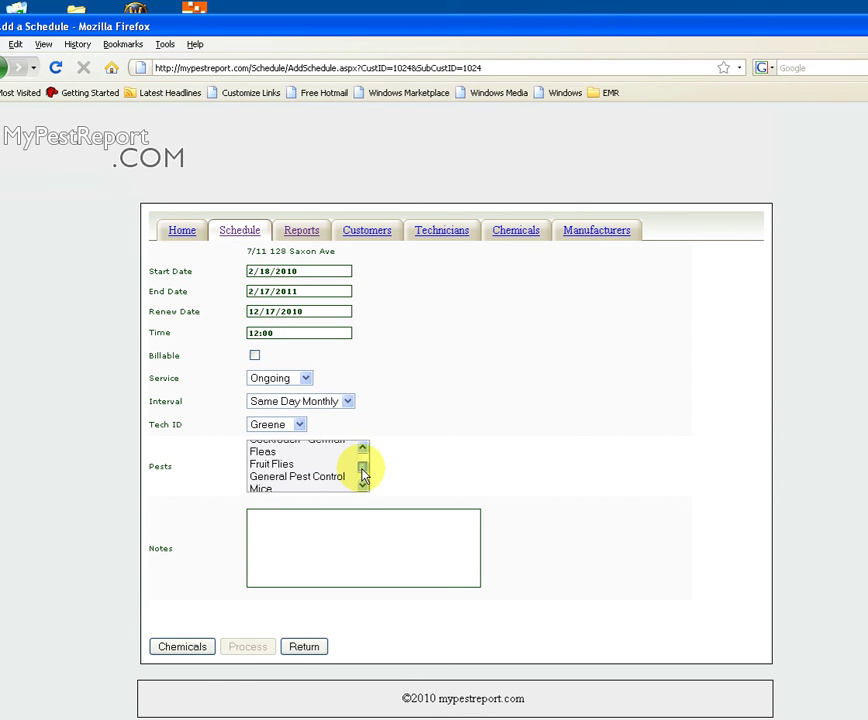
click(288, 478)
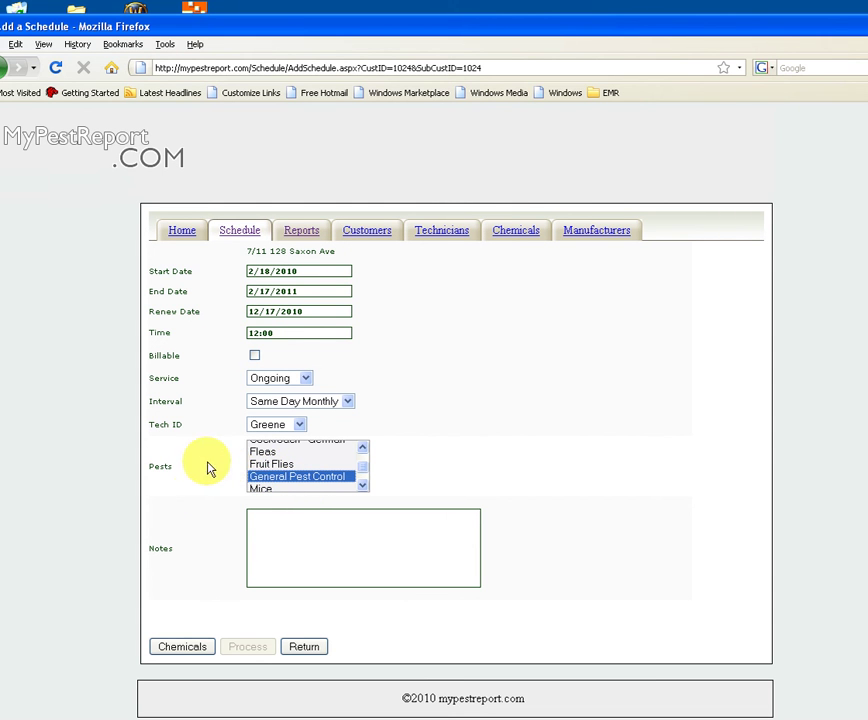
click(266, 532)
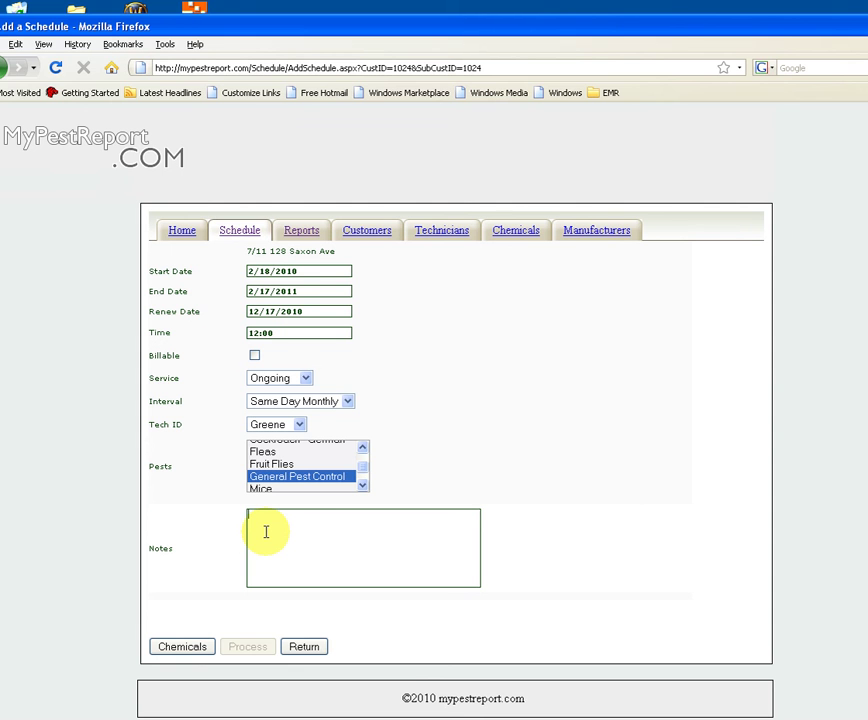
text(Make sure to get ticket s)
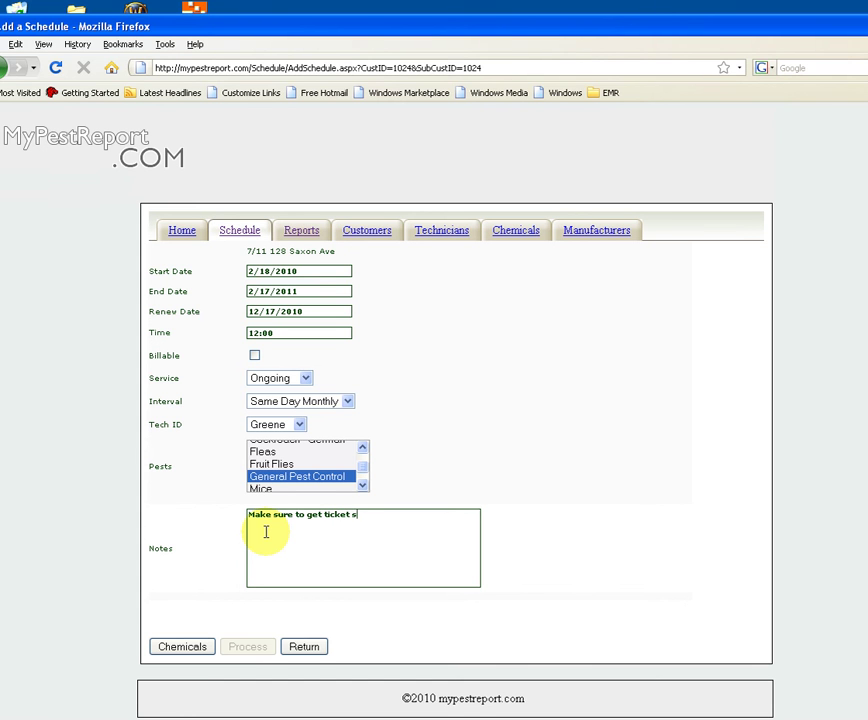
text(igned)
- Assign the chemicals Suspend .06%, Gentrol IGR 1 fl/gl and Kicker .5 fl/gl to the schedule and process it
click(184, 650)
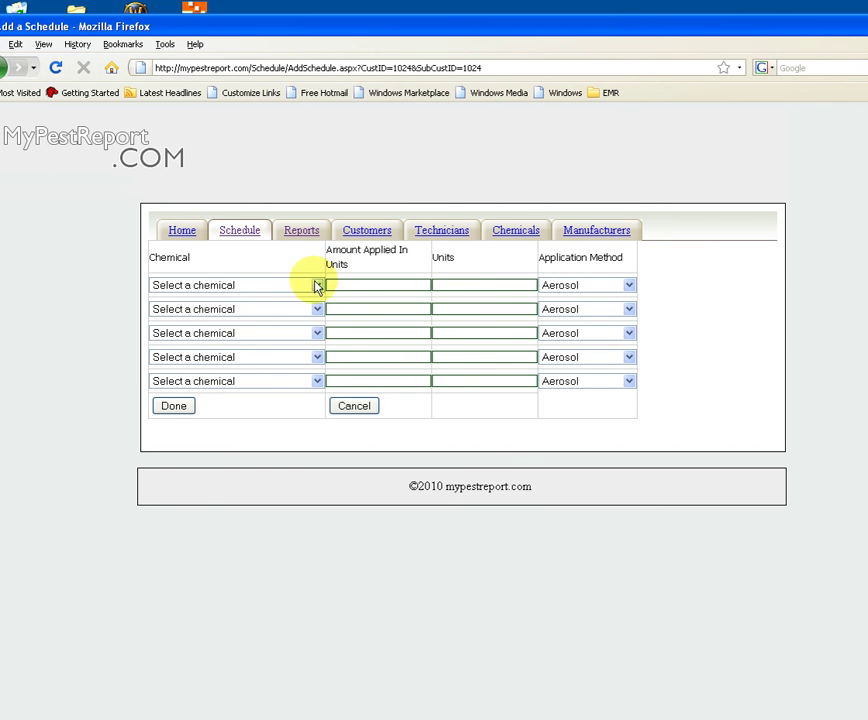
click(317, 285)
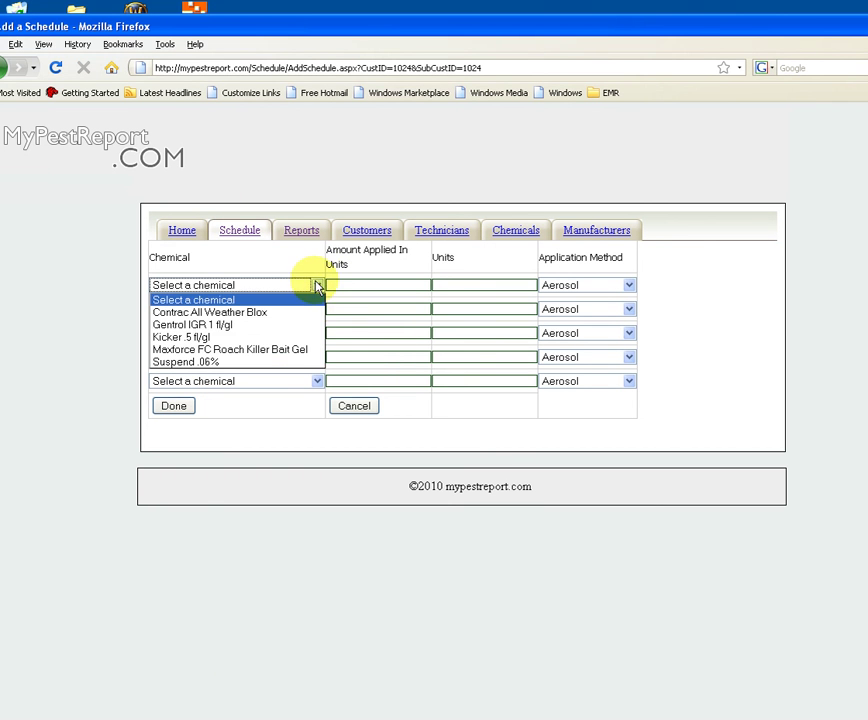
click(237, 362)
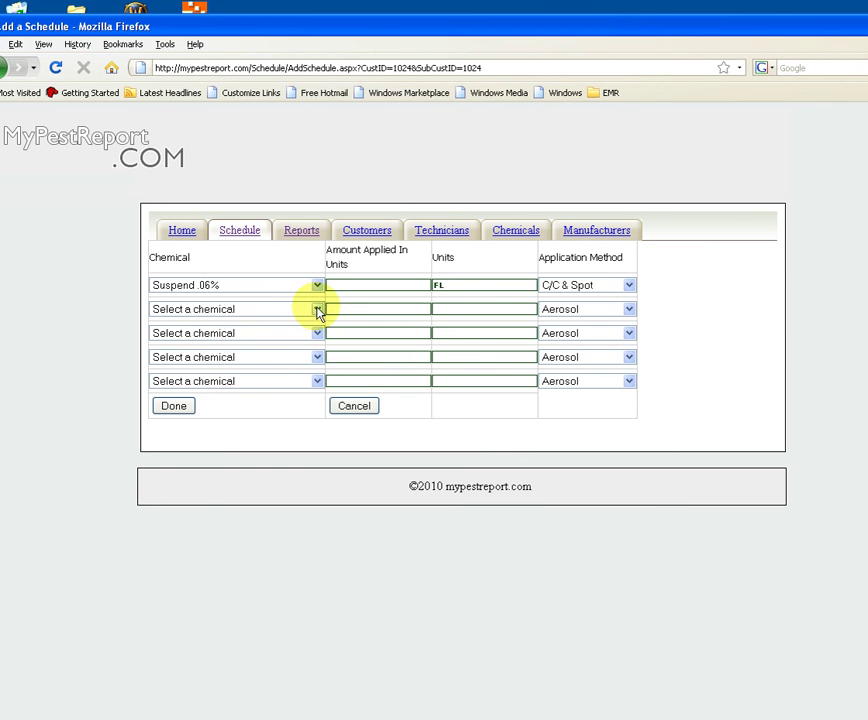
click(317, 309)
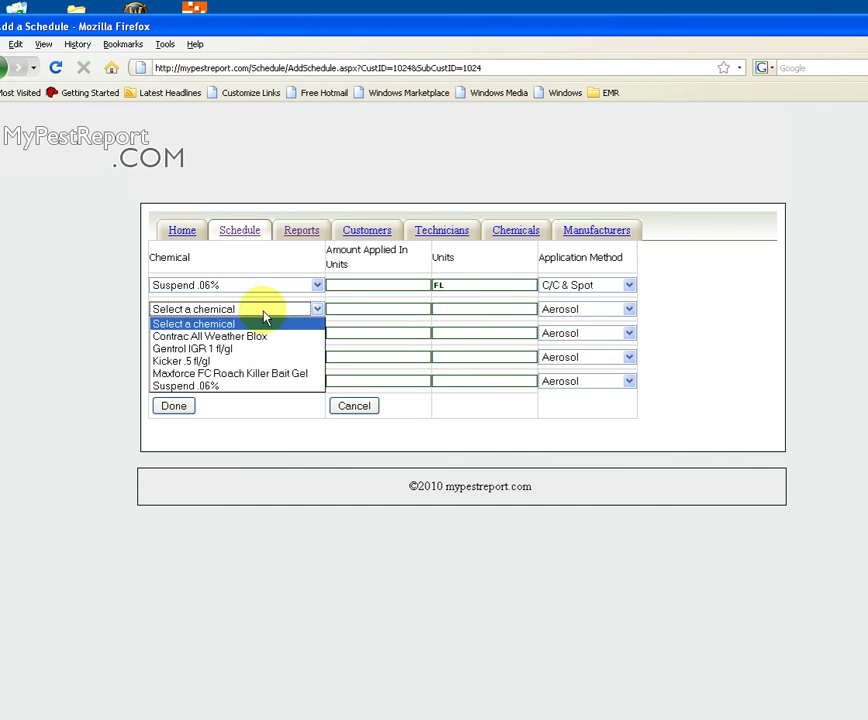
click(244, 350)
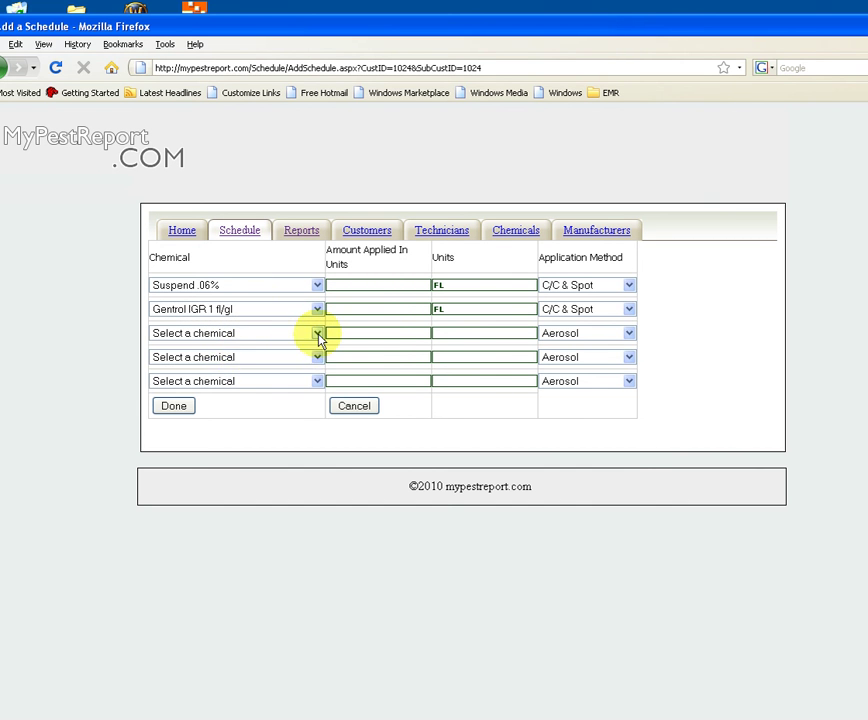
click(316, 334)
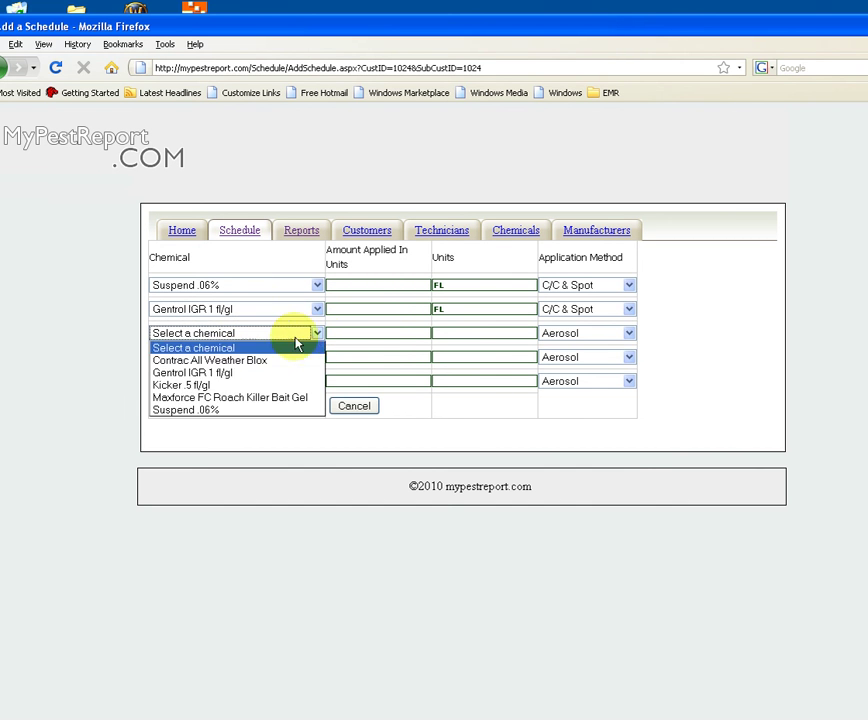
click(213, 386)
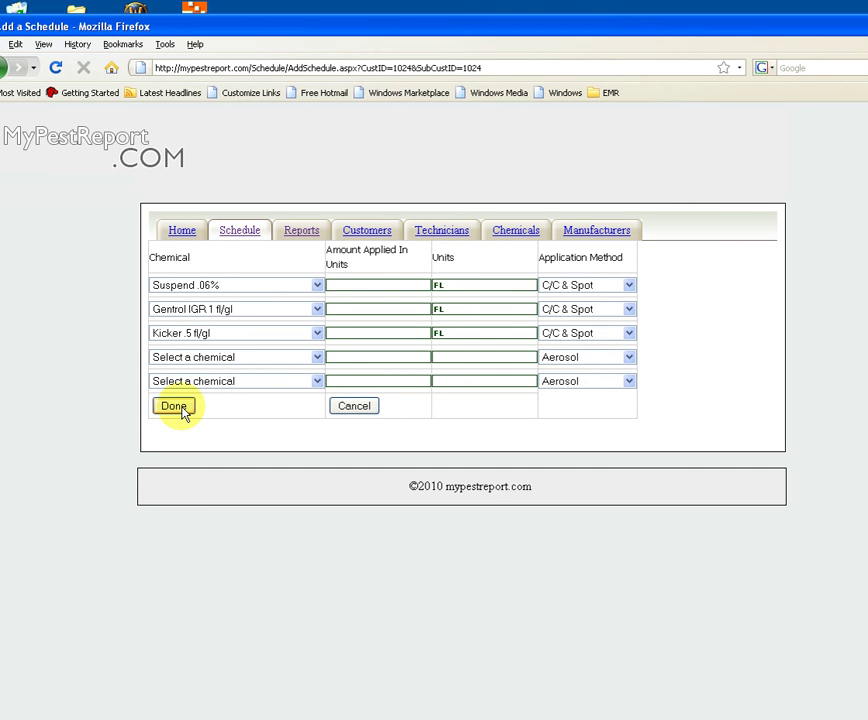
click(178, 410)
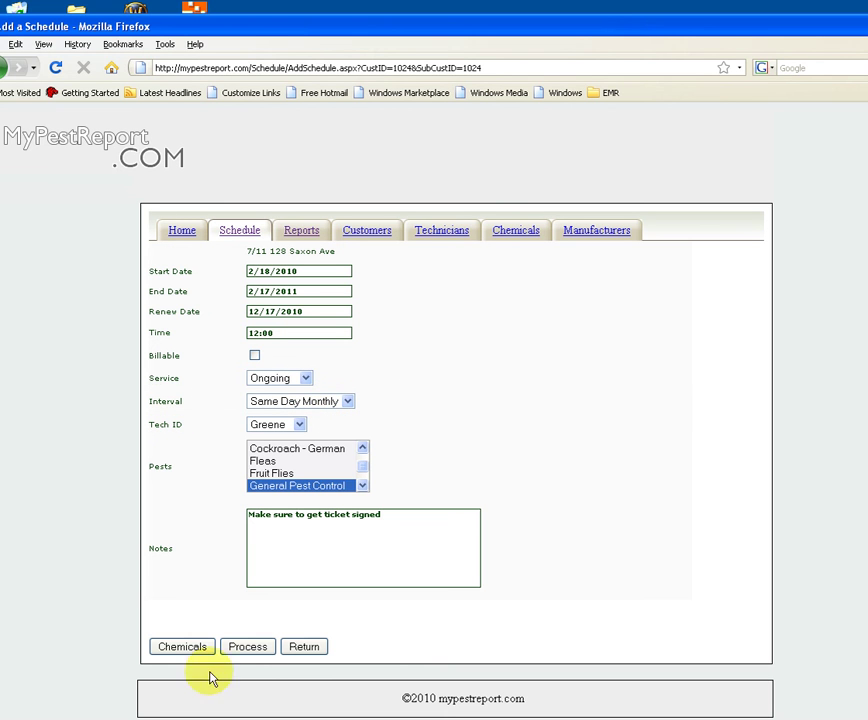
click(248, 648)
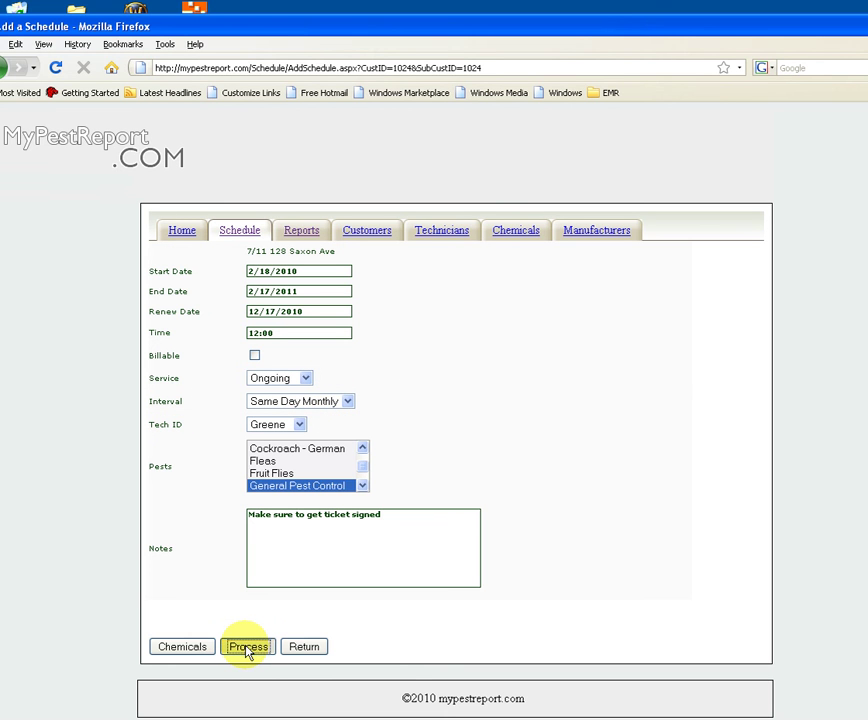